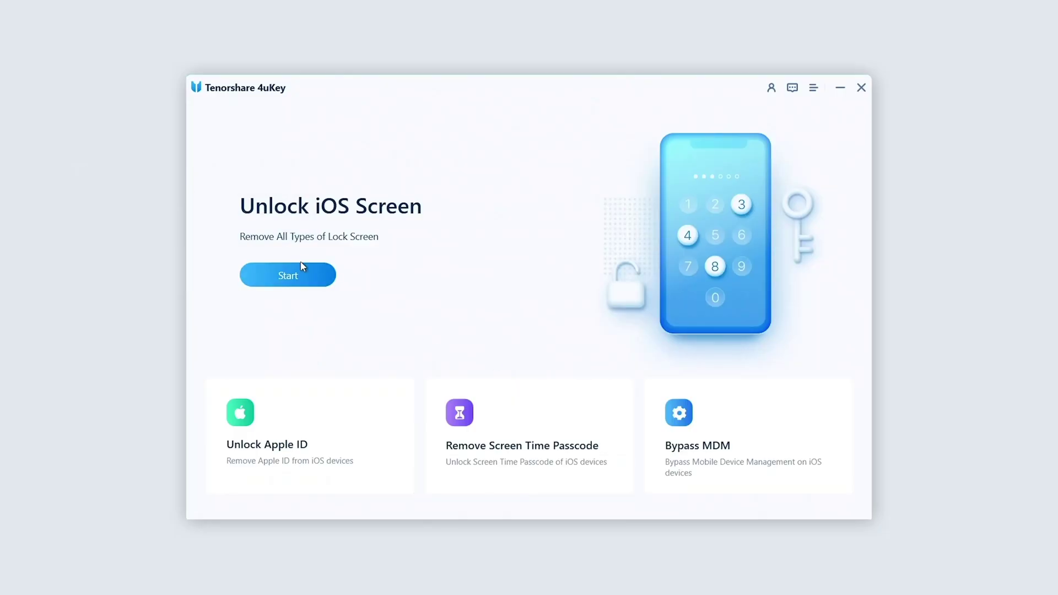
Step: Download the iPad mini 4 14.6 firmware in 4uKey and start removing the screen lock
left_click(303, 267)
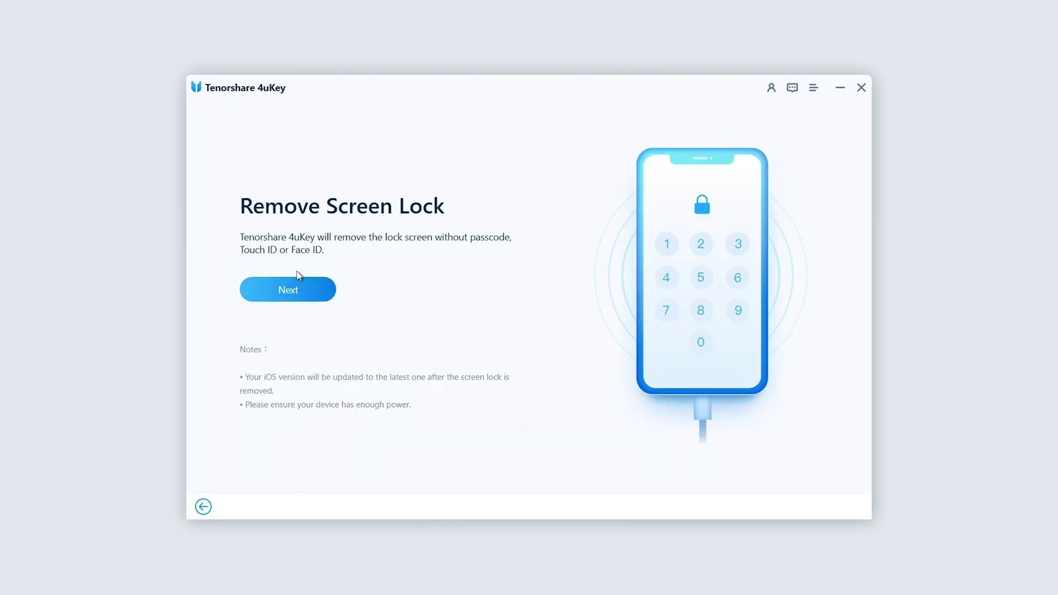
left_click(317, 290)
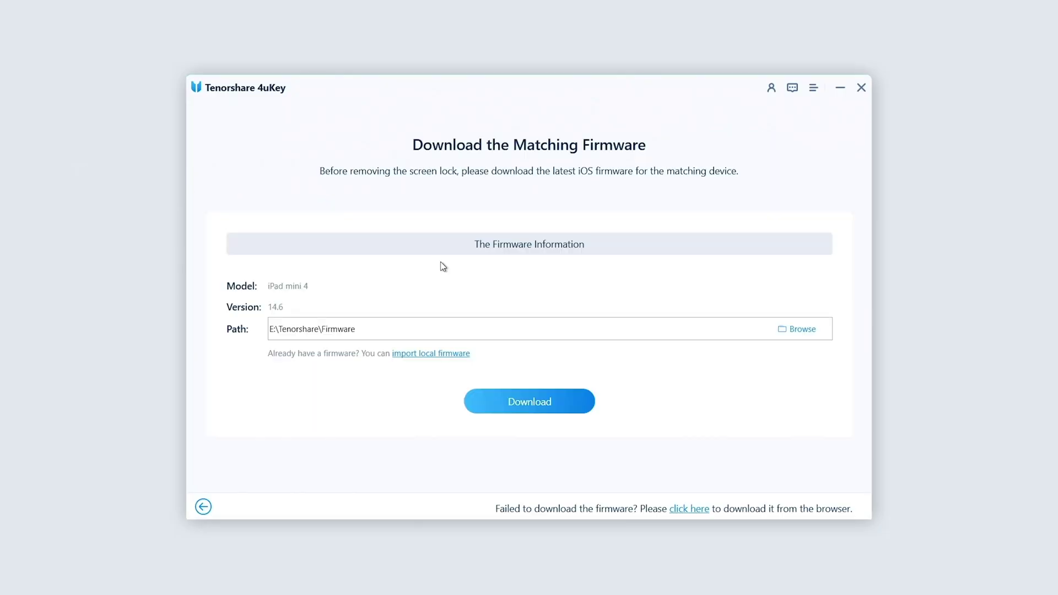
left_click(532, 403)
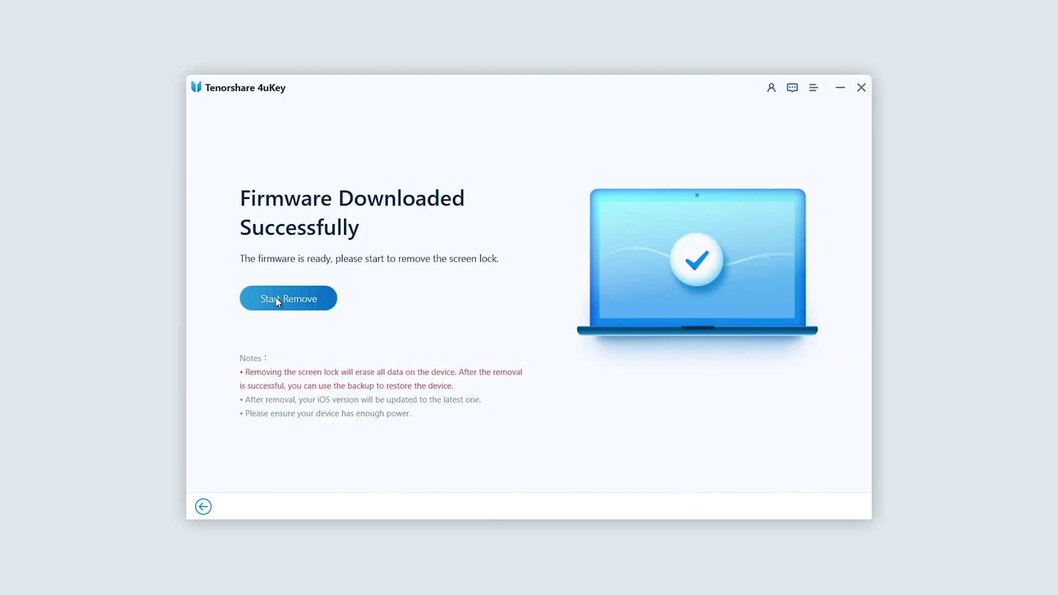
left_click(278, 302)
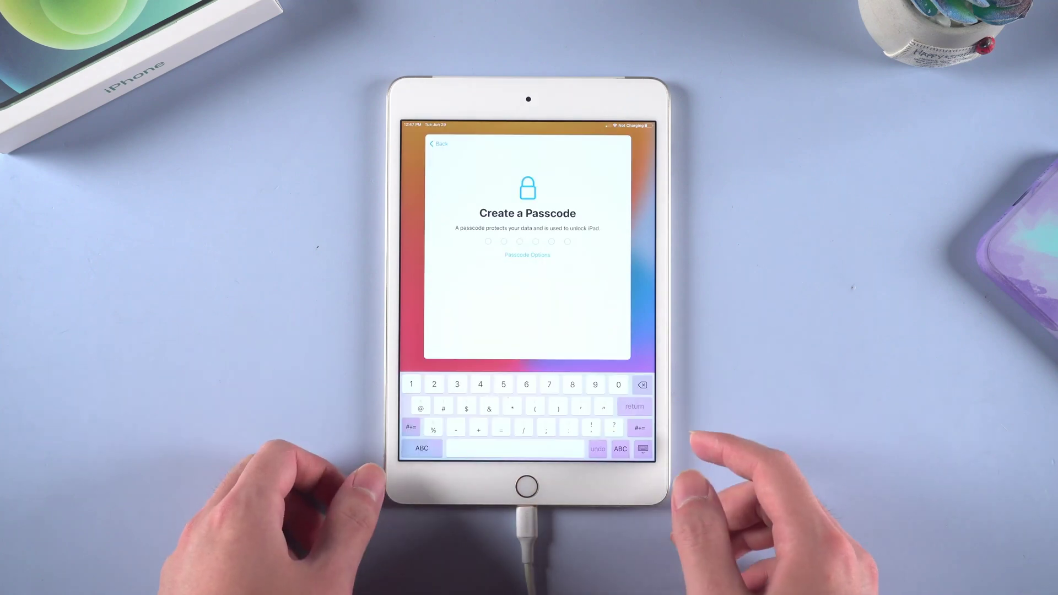
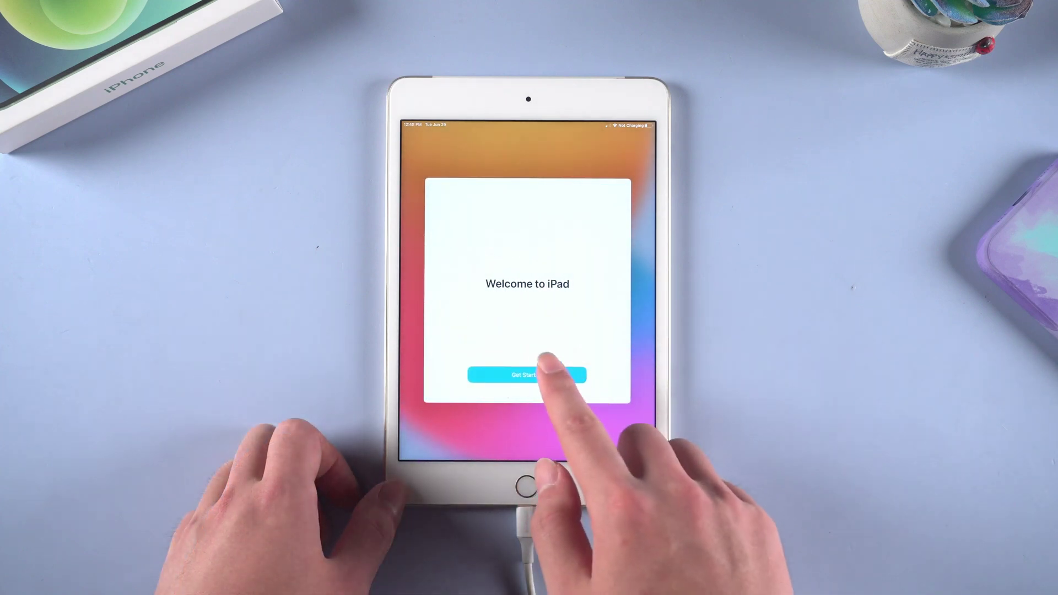
Step: Create a new six-digit passcode on the erased iPad and finish setup to the home screen
left_click(546, 373)
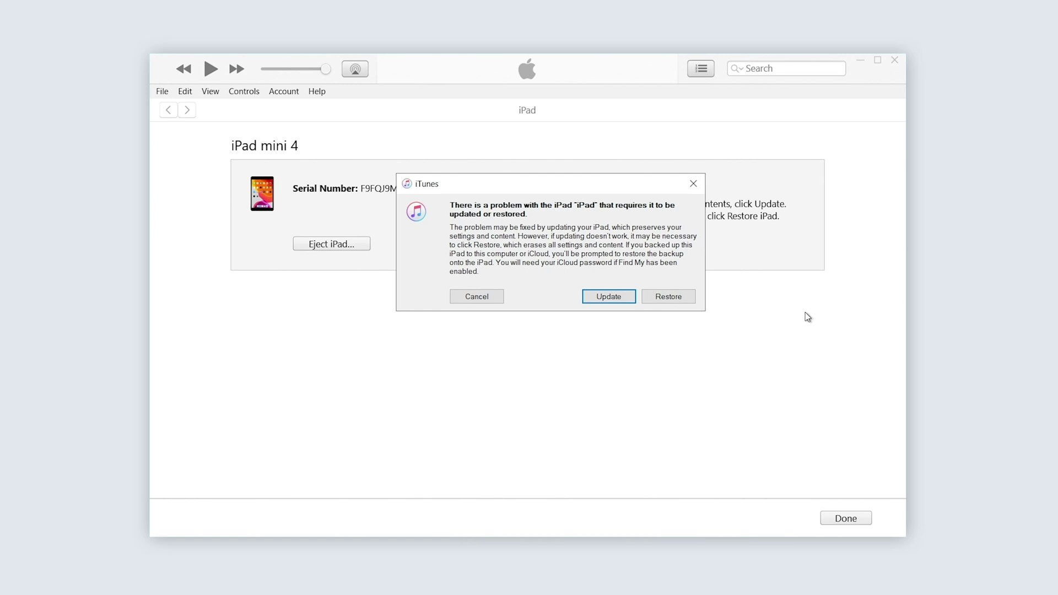
Step: Choose Restore, then confirm Restore and Update for the iPad mini 4 in iTunes
left_click(667, 296)
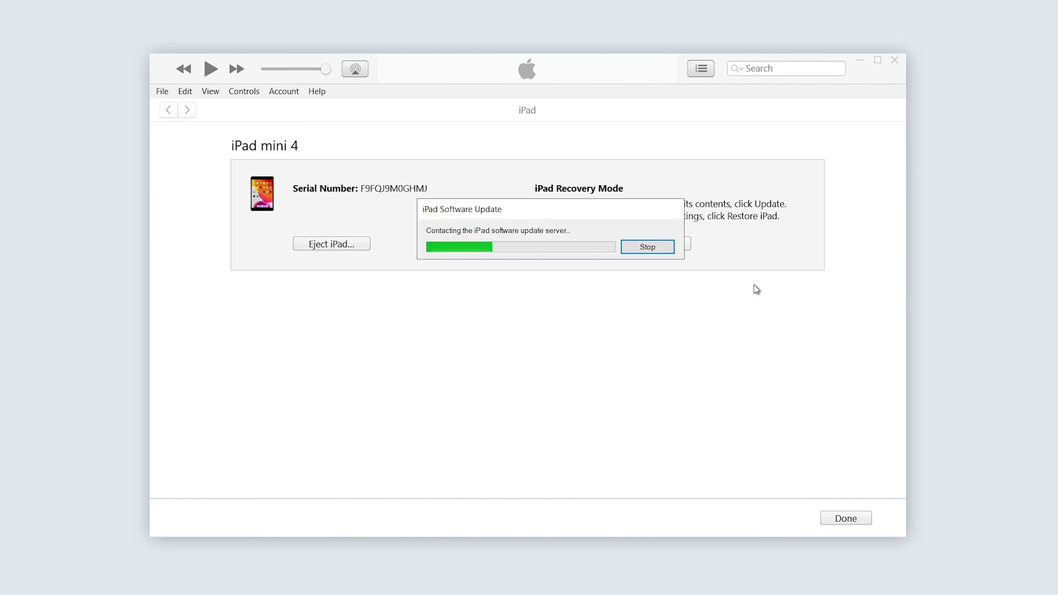
left_click(560, 284)
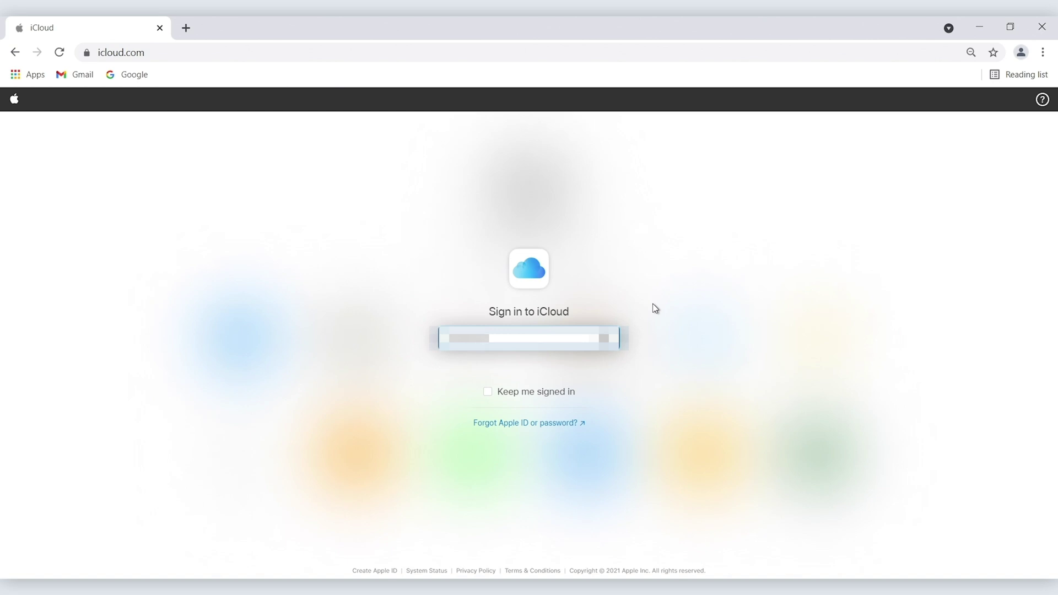
Step: Submit the Apple ID and password, enter the two-factor verification code, and trust this browser
key("Return")
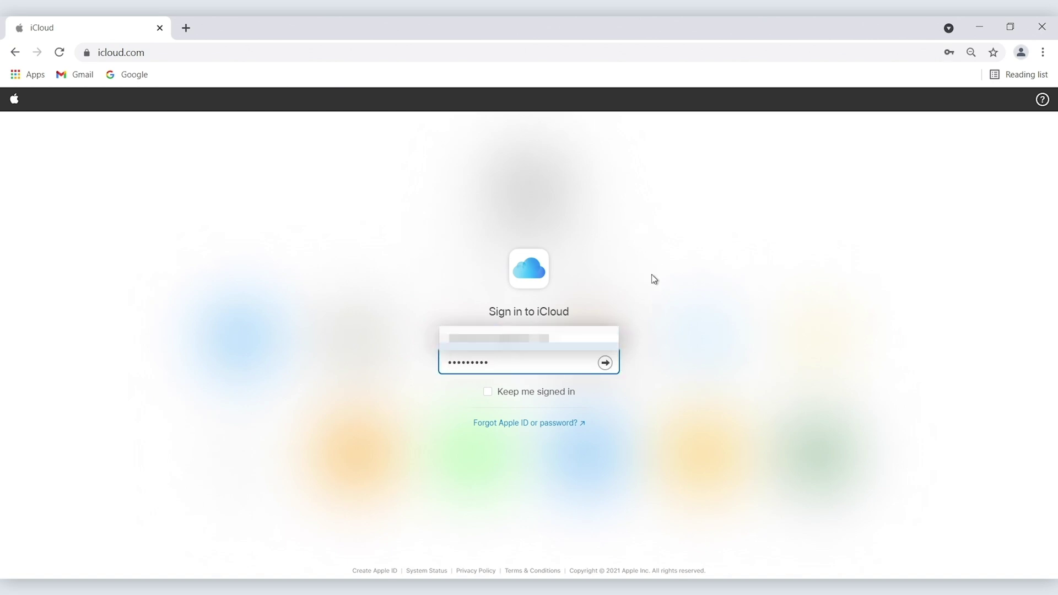
key("Return")
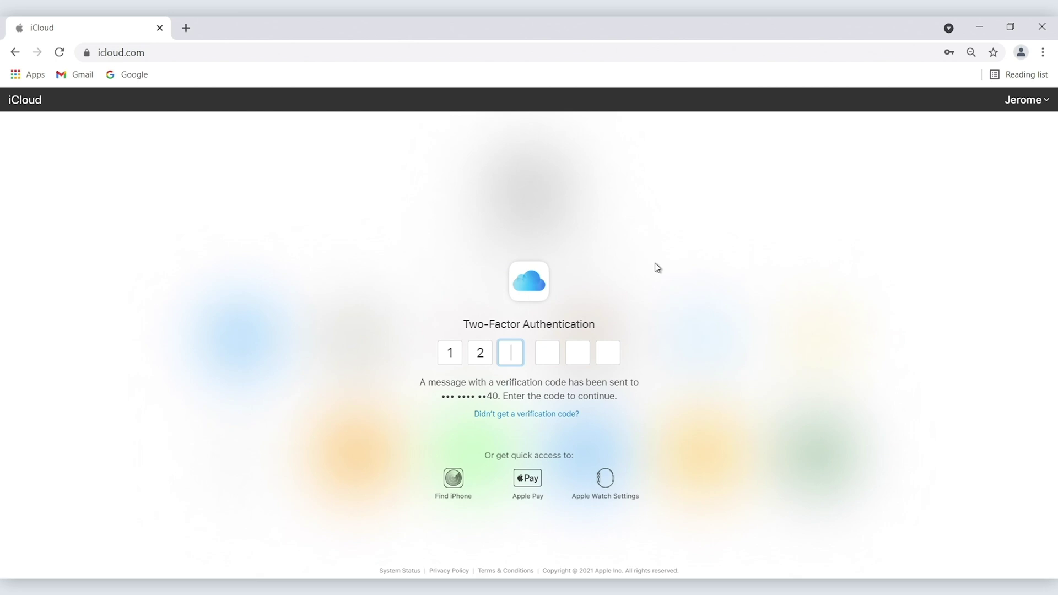
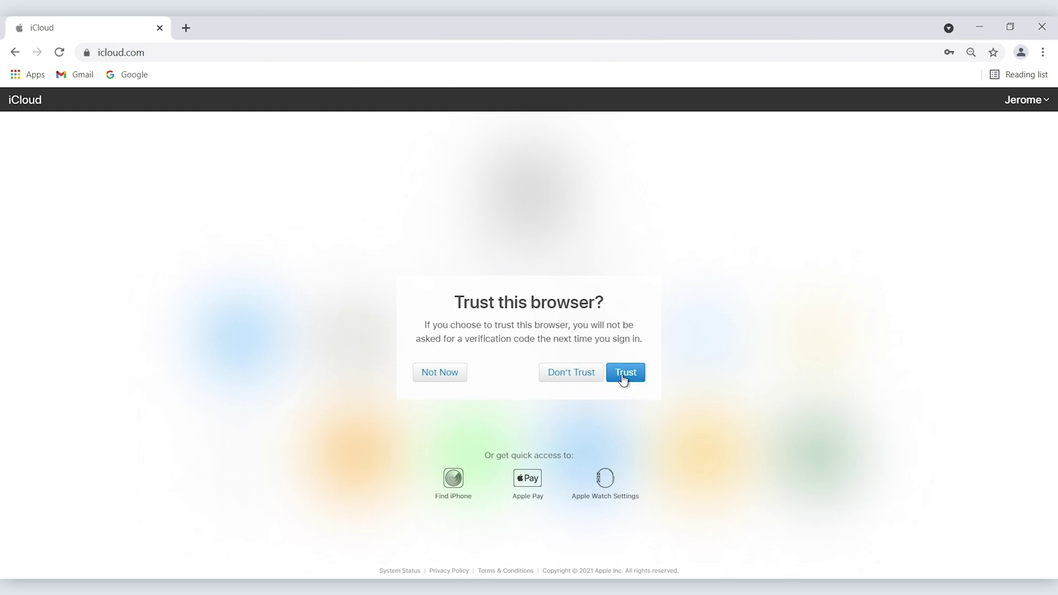
left_click(626, 372)
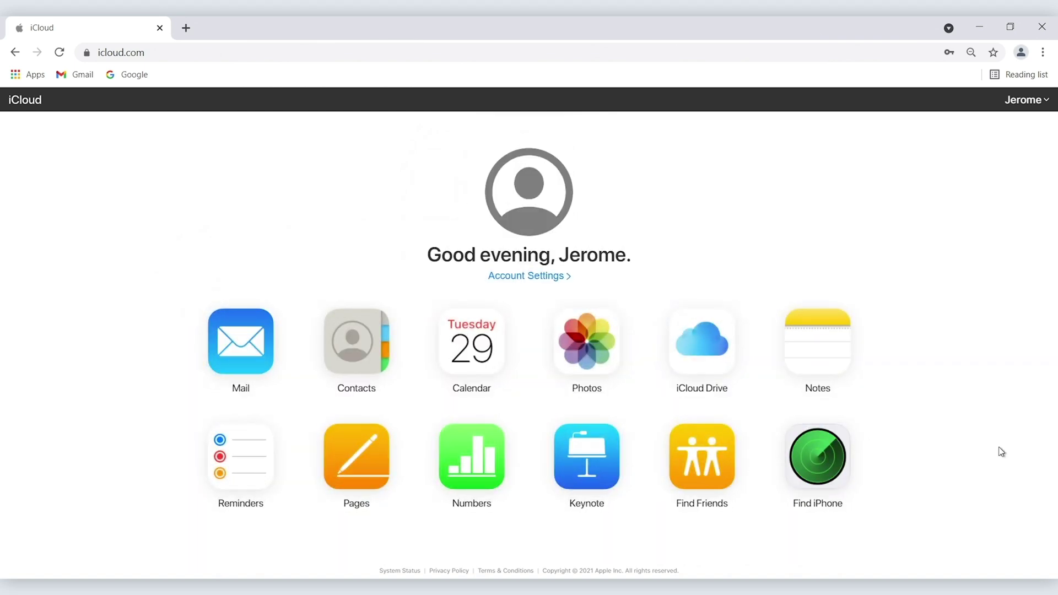
Step: In Find iPhone, select the iPad from All Devices and confirm Erase iPad
left_click(810, 463)
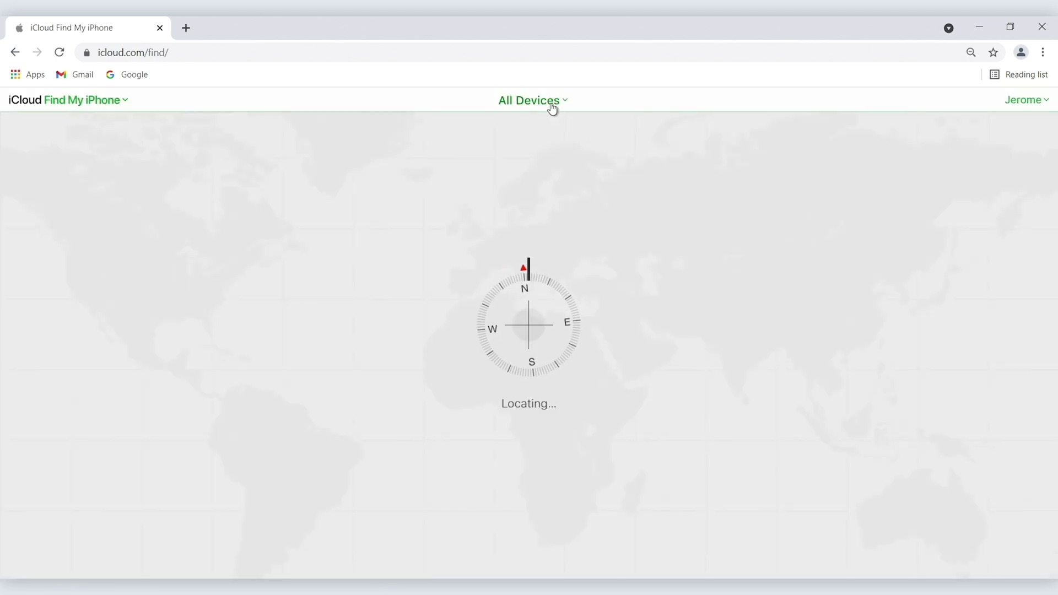
left_click(553, 108)
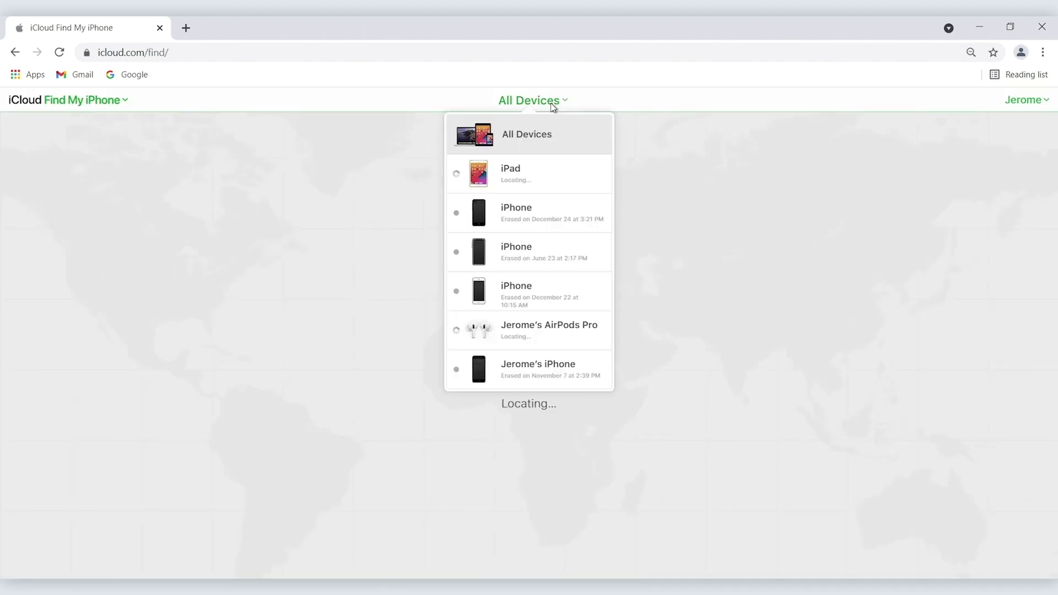
left_click(517, 176)
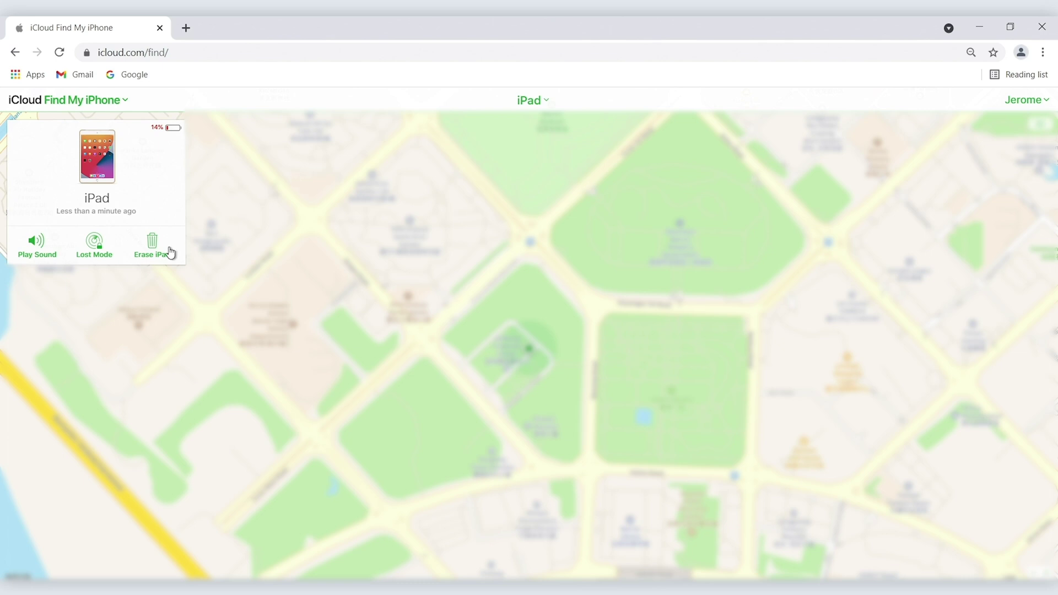
left_click(152, 245)
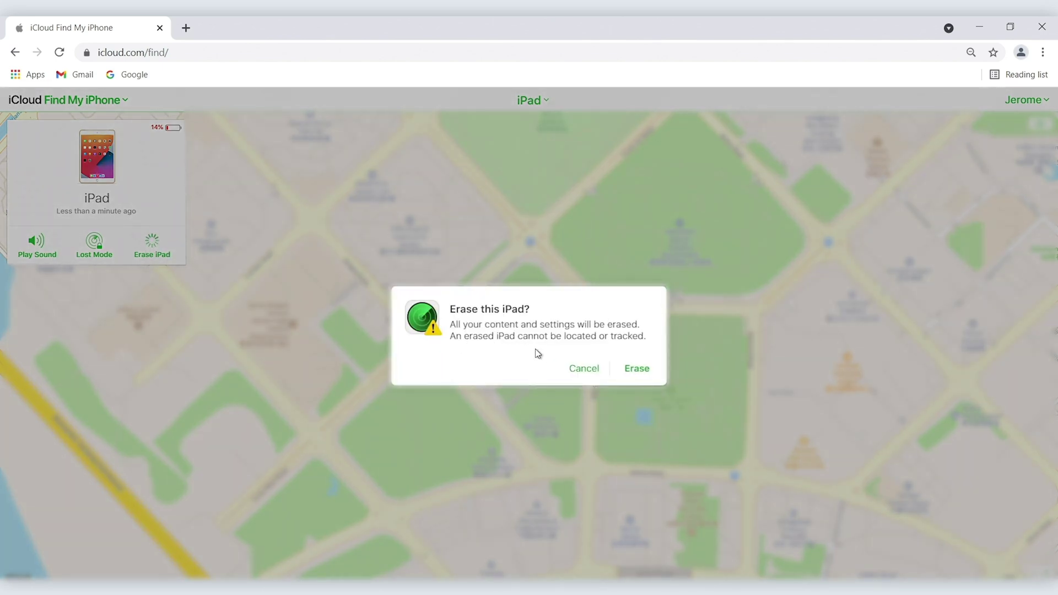
left_click(643, 373)
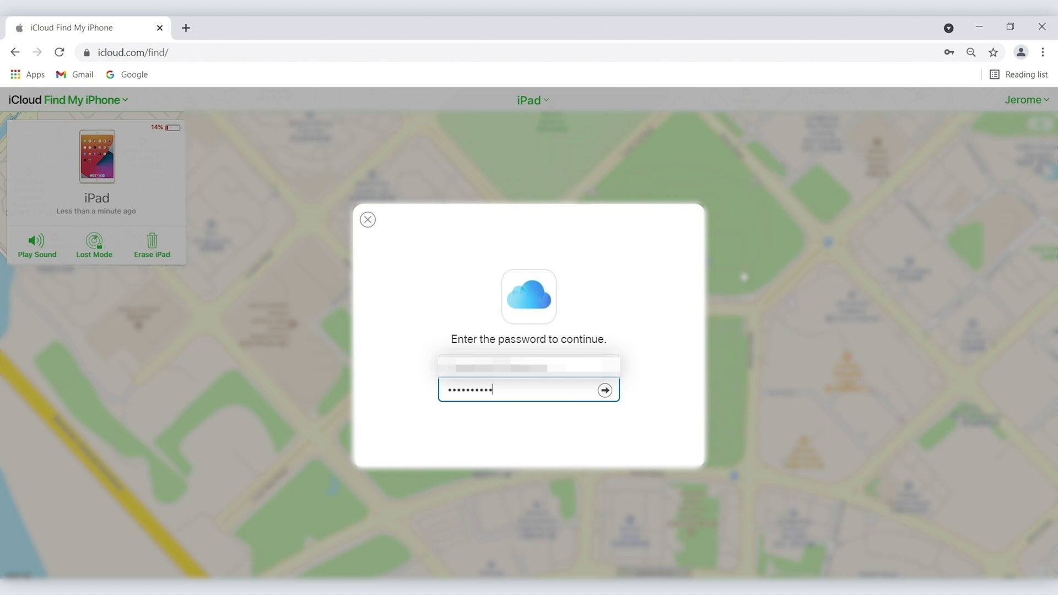
Step: Re-verify with the password and verification code, skip phone number and message, and start the erase
key("Return")
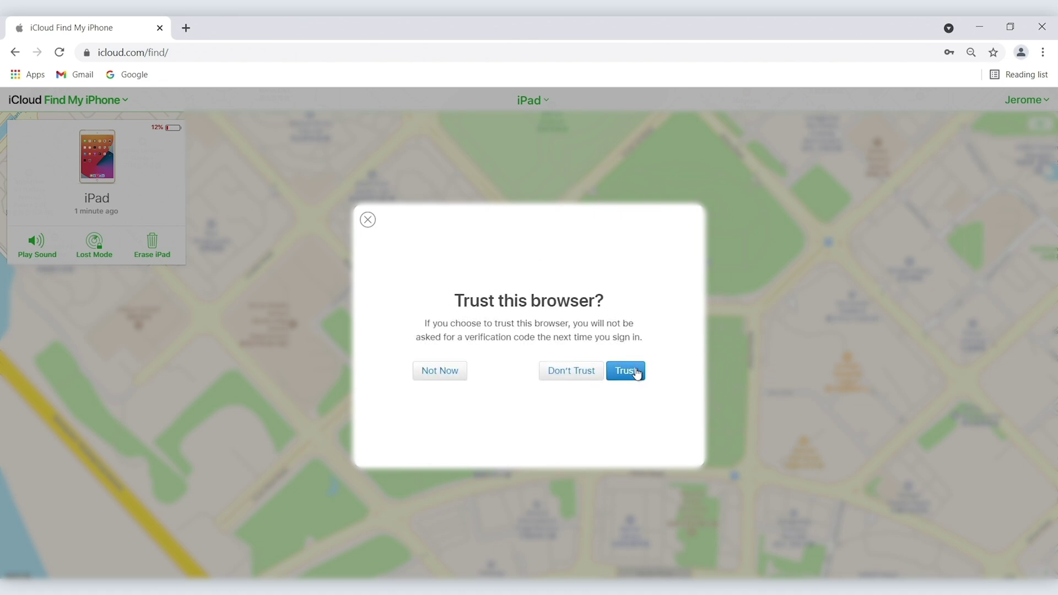
left_click(636, 373)
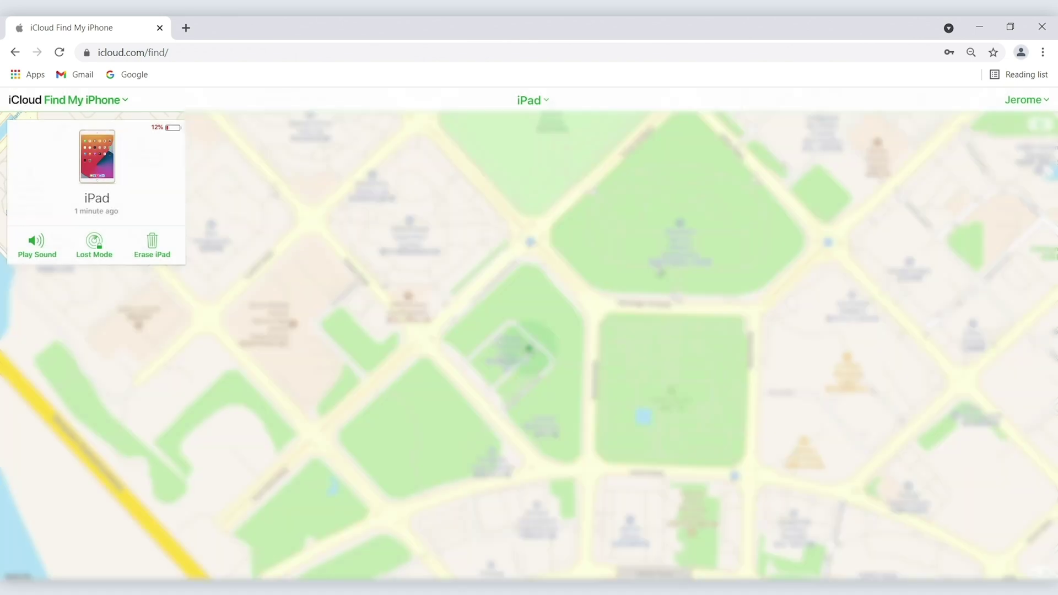
left_click(153, 246)
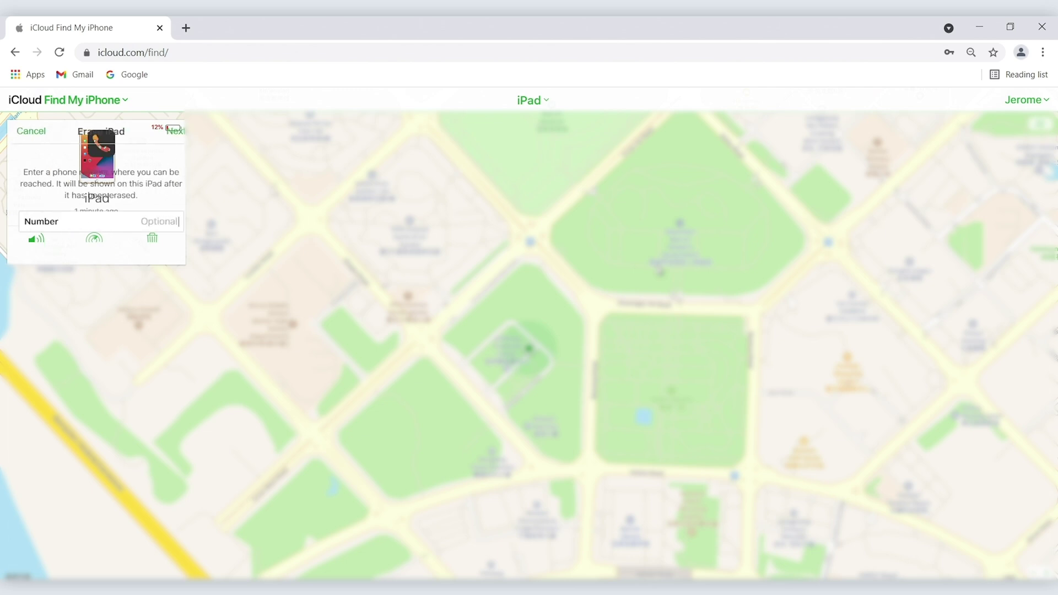
left_click(171, 130)
left_click(172, 132)
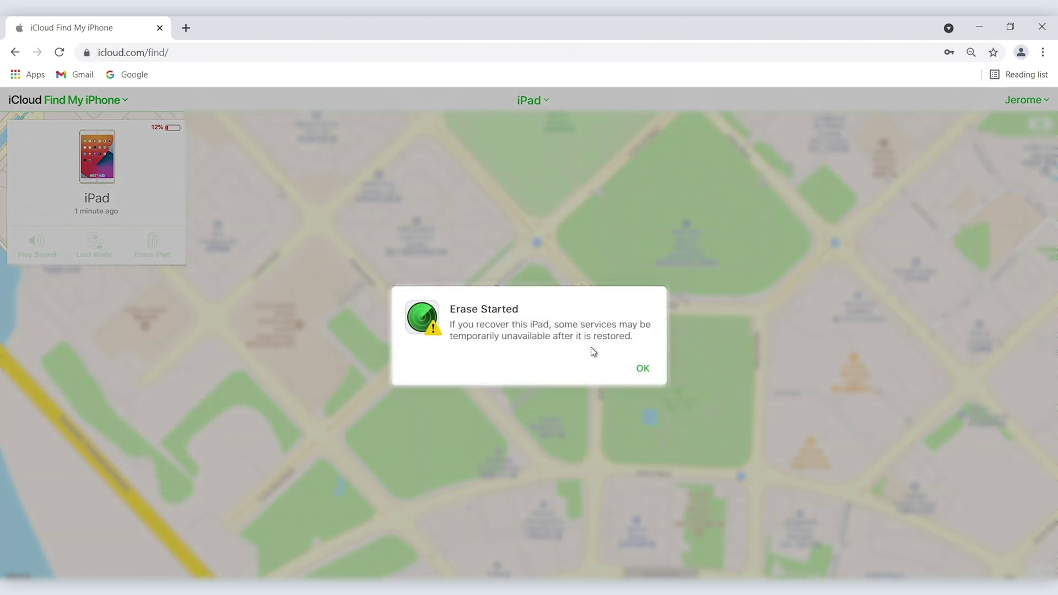
left_click(643, 369)
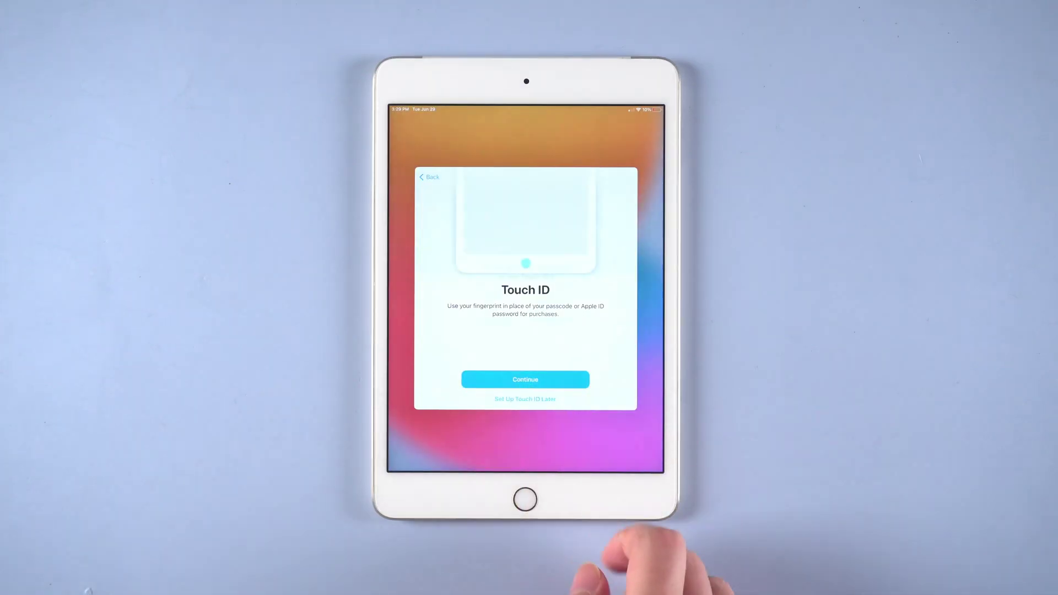
Step: Skip Touch ID setup on the erased iPad by choosing Don't Use
left_click(526, 399)
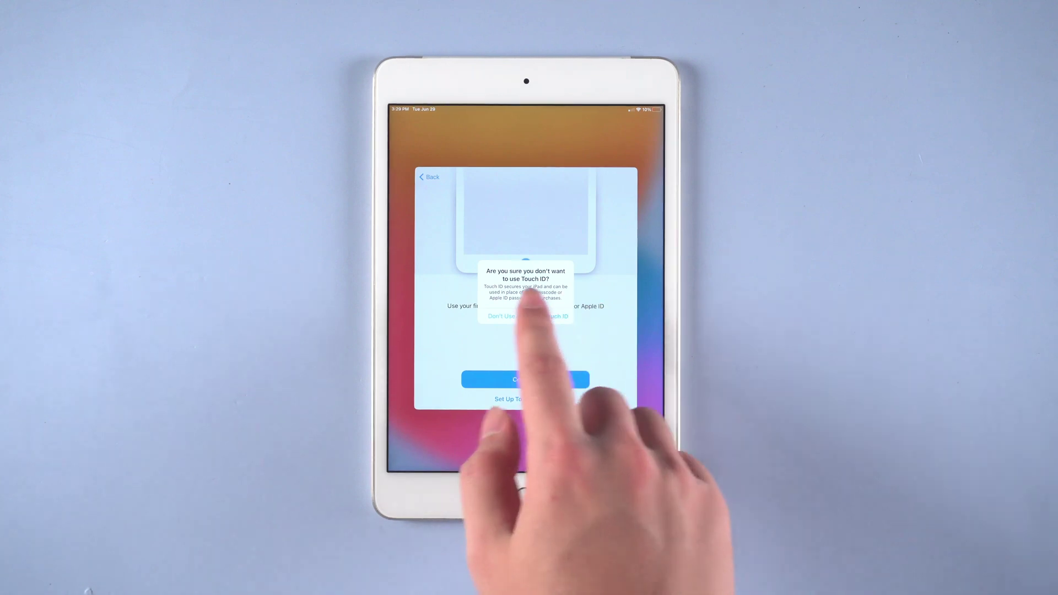
left_click(529, 314)
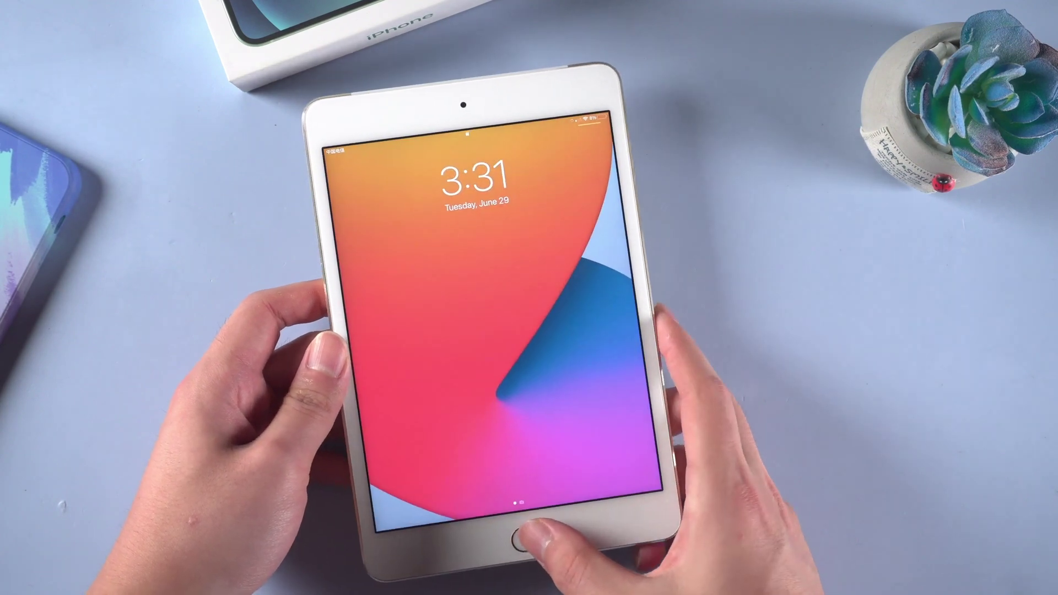
Step: Unlock the iPad with its six-digit passcode and swipe between the home screen pages
left_click_drag(568, 499, 617, 450)
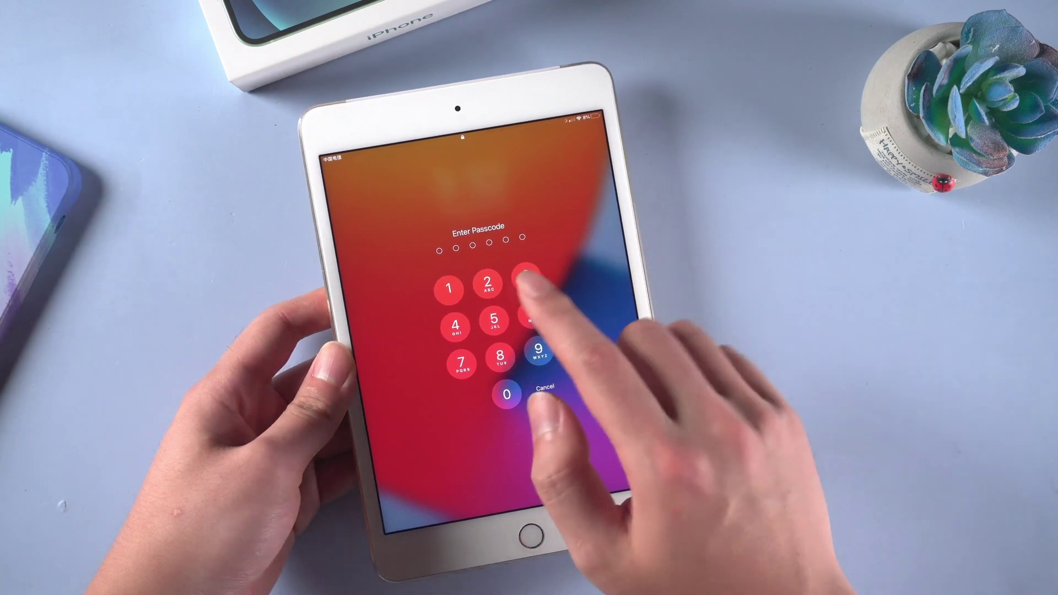
left_click(453, 290)
left_click(492, 286)
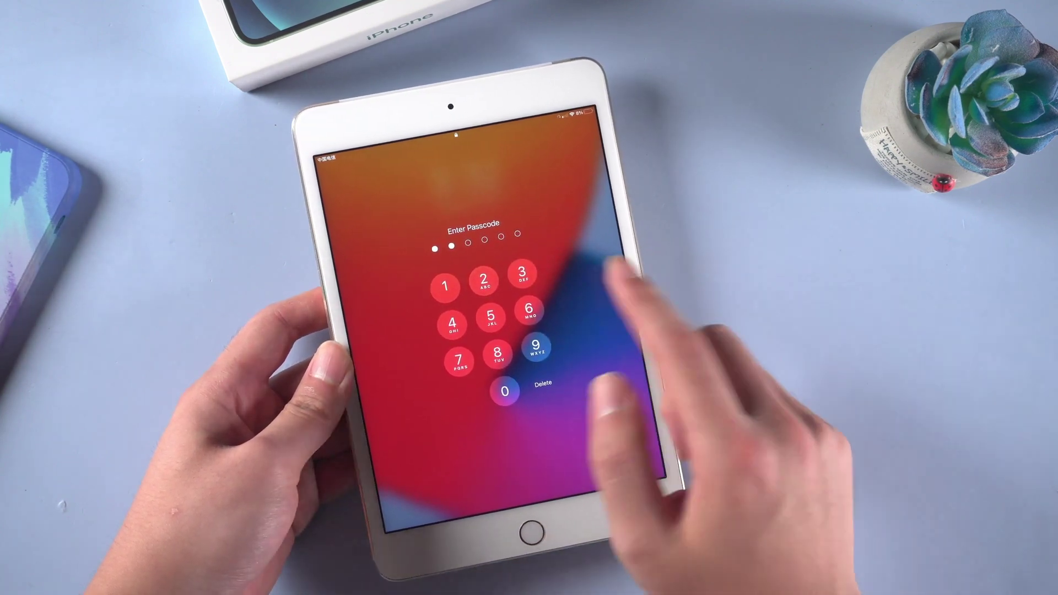
left_click(492, 286)
left_click(485, 281)
left_click(490, 317)
left_click(524, 307)
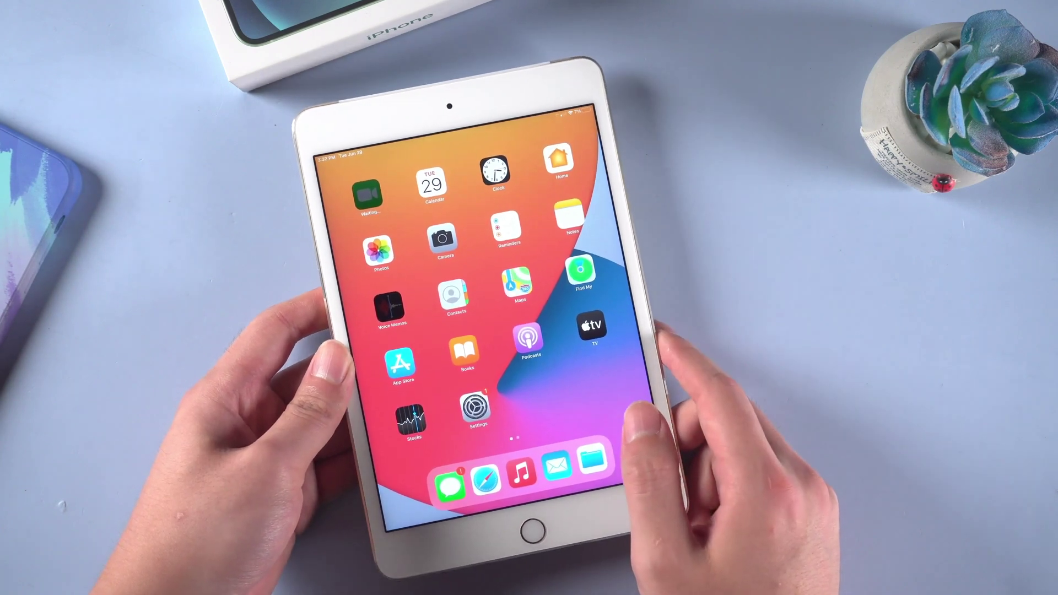
left_click_drag(673, 380, 618, 367)
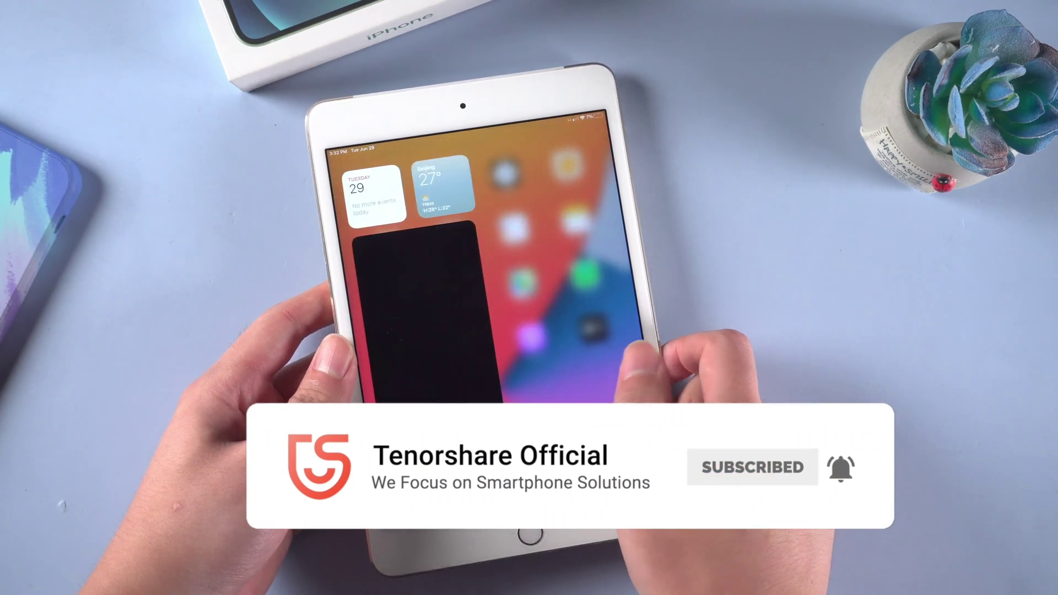
left_click_drag(590, 375, 497, 380)
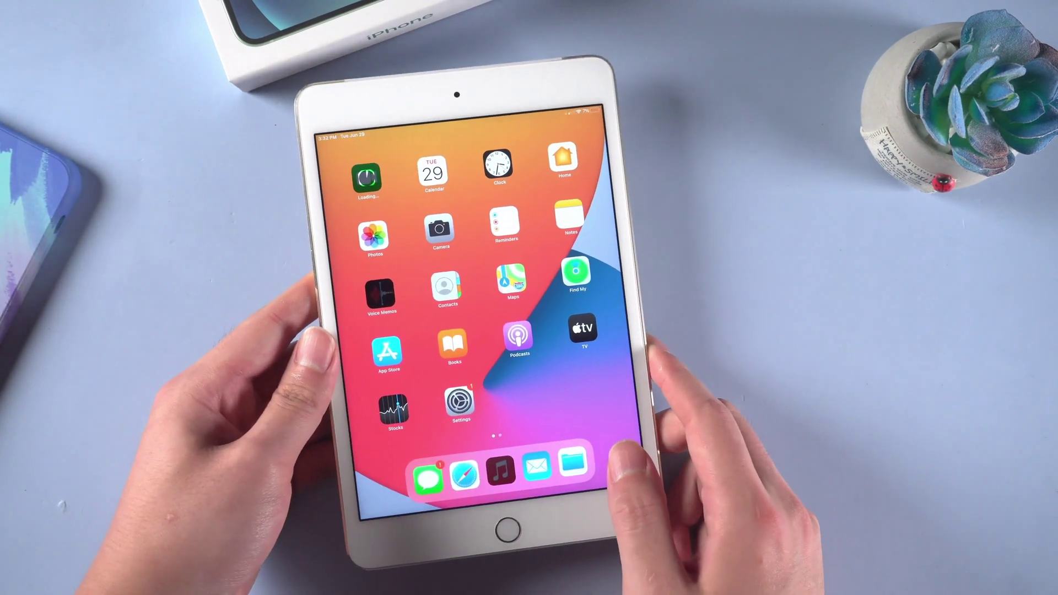